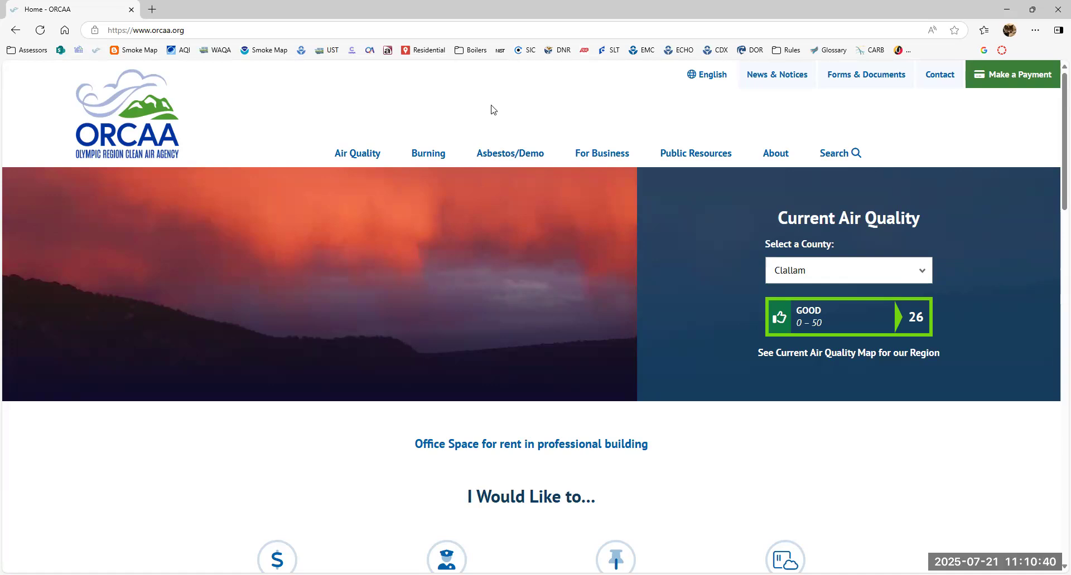
# Open the Asbestos & Demolition Notification Form page on the ORCAA website
pyautogui.moveTo(341, 160)
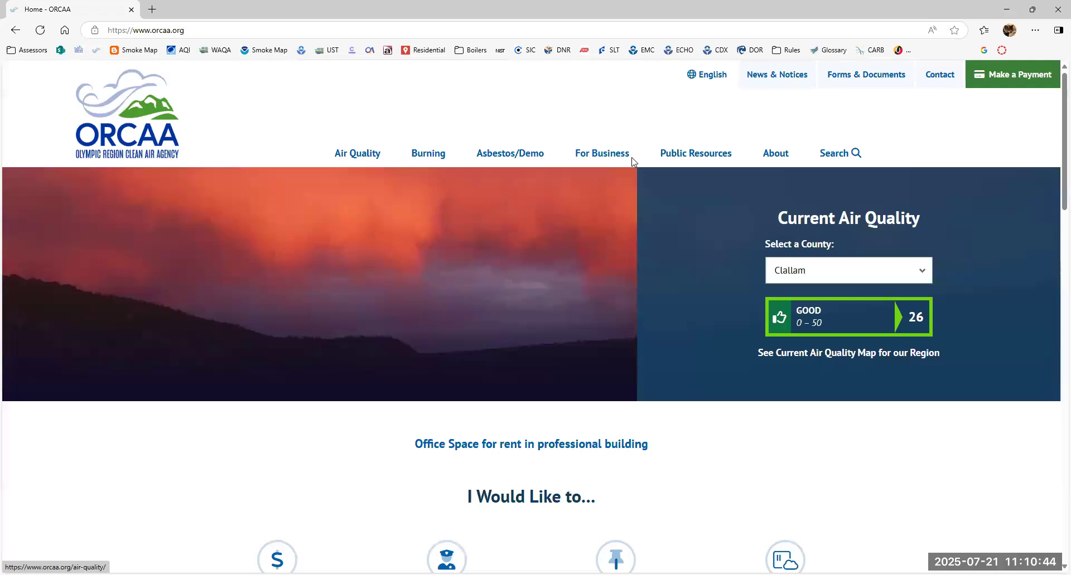
pyautogui.moveTo(515, 159)
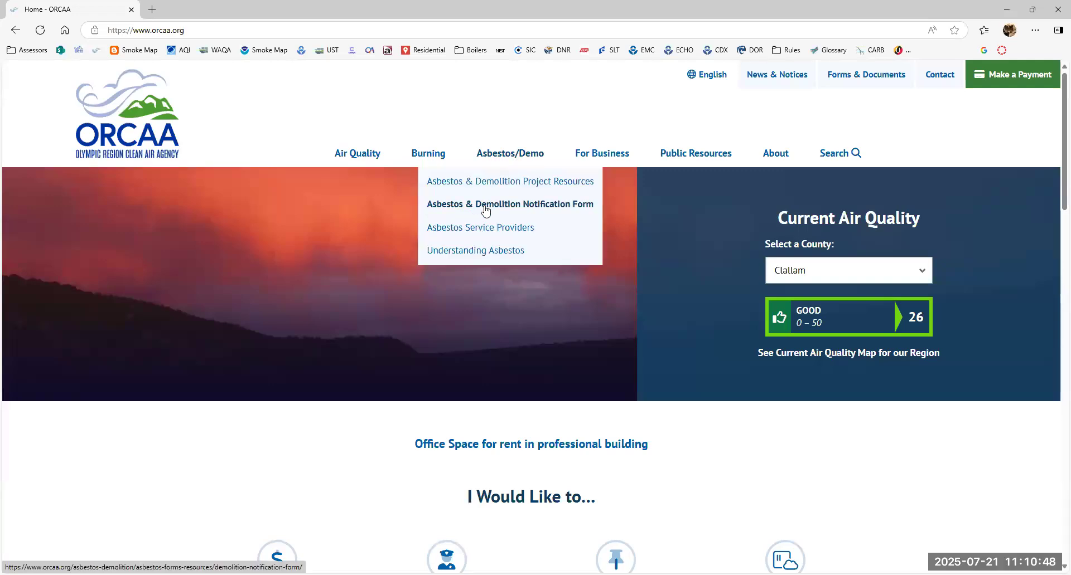
pyautogui.click(522, 206)
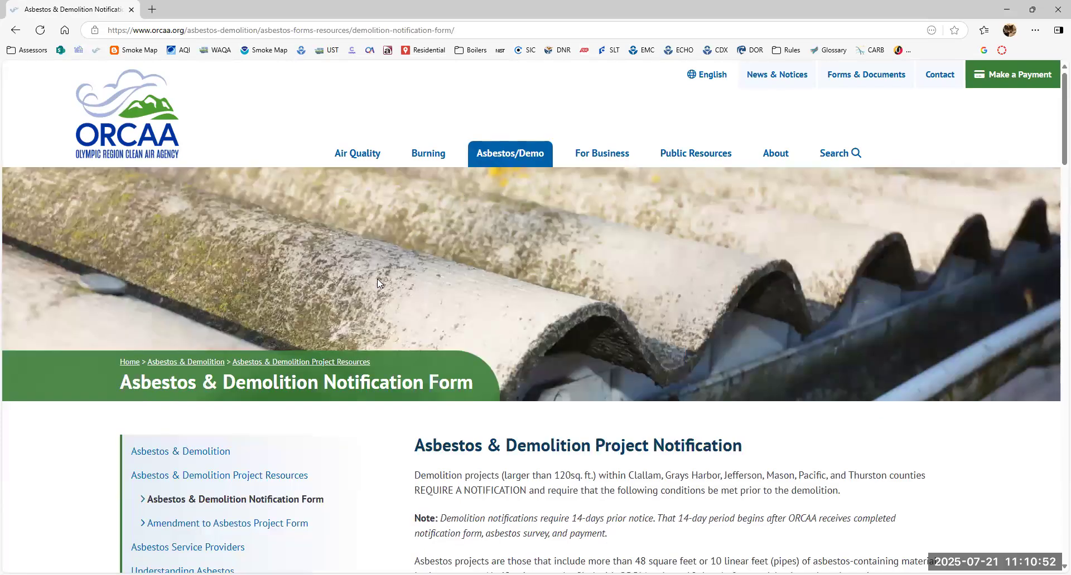
# Read through the demolition and asbestos notification requirements, reference guides and notes that precede the form
pyautogui.scroll(-6, 385, 414)
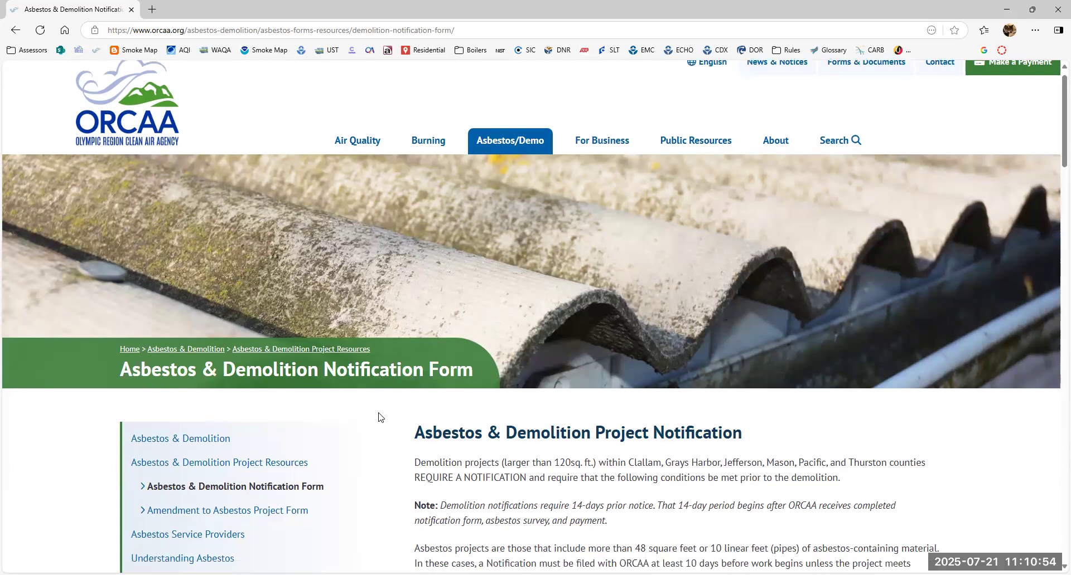
pyautogui.scroll(-1, 392, 411)
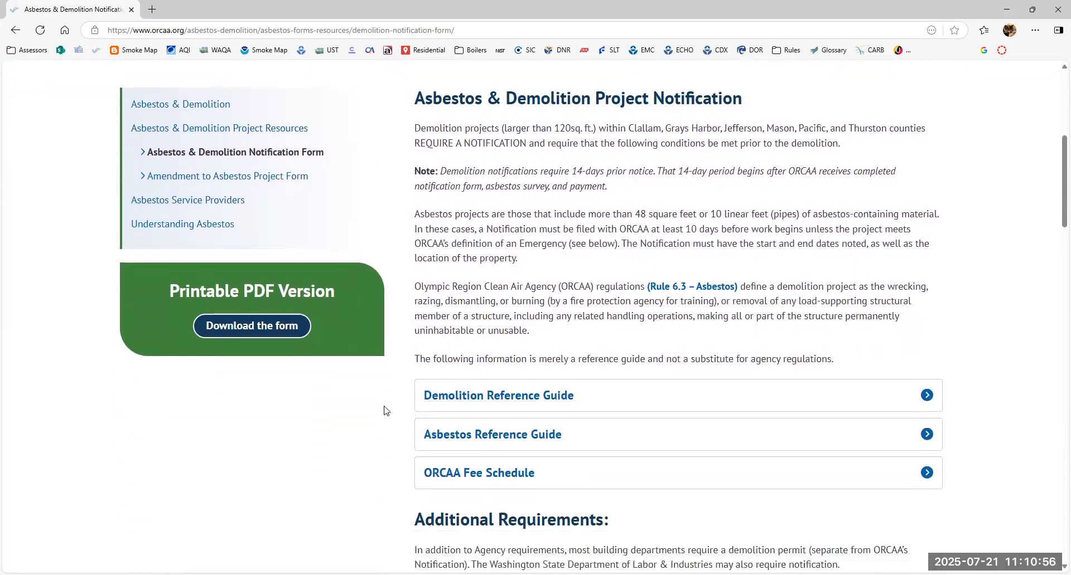
pyautogui.scroll(-1, 380, 413)
pyautogui.scroll(-1, 365, 390)
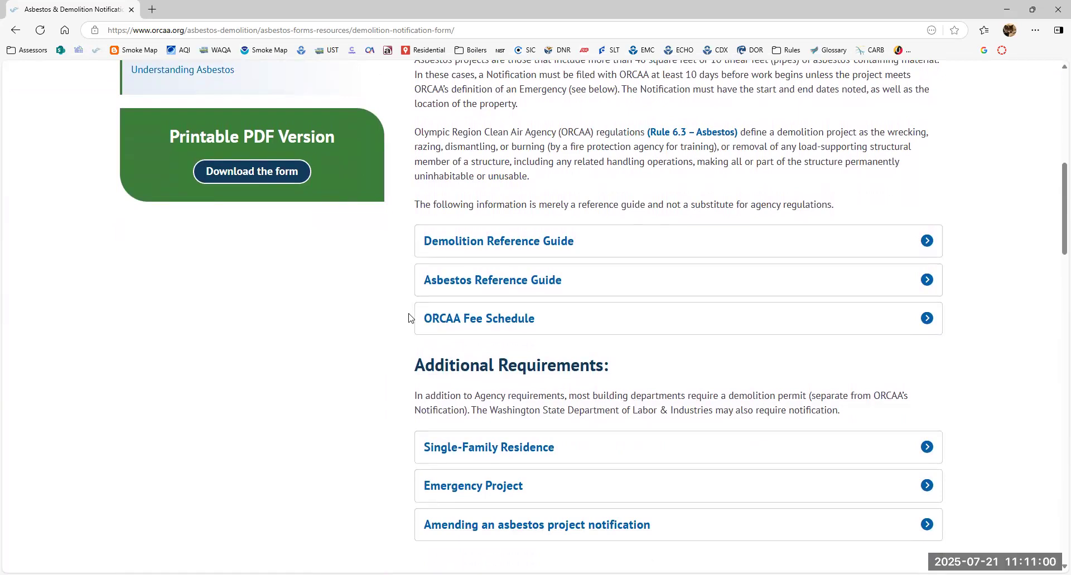
pyautogui.scroll(-1, 396, 277)
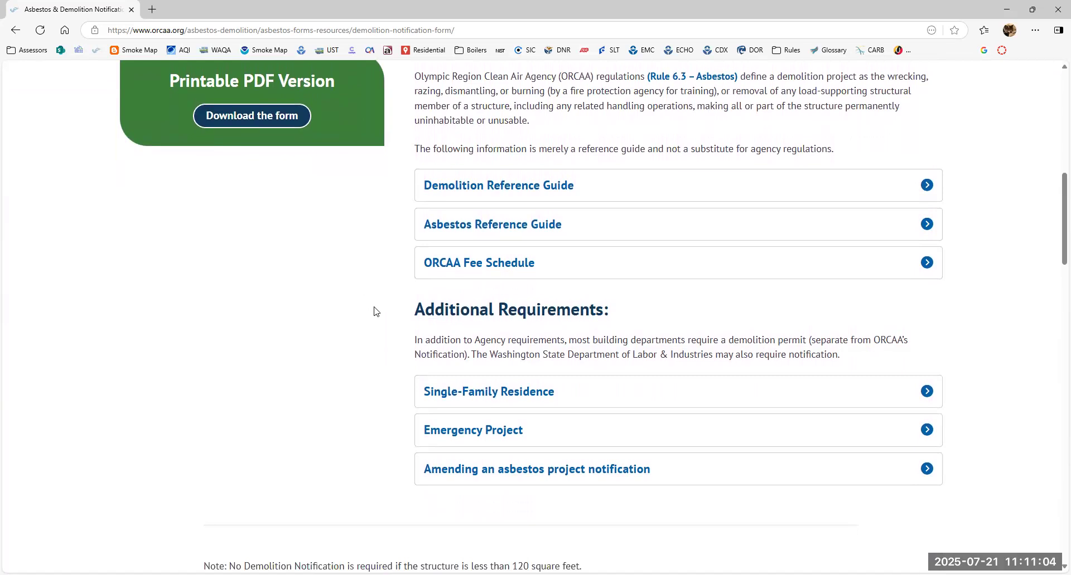
pyautogui.scroll(-4, 373, 311)
pyautogui.scroll(-4, 374, 311)
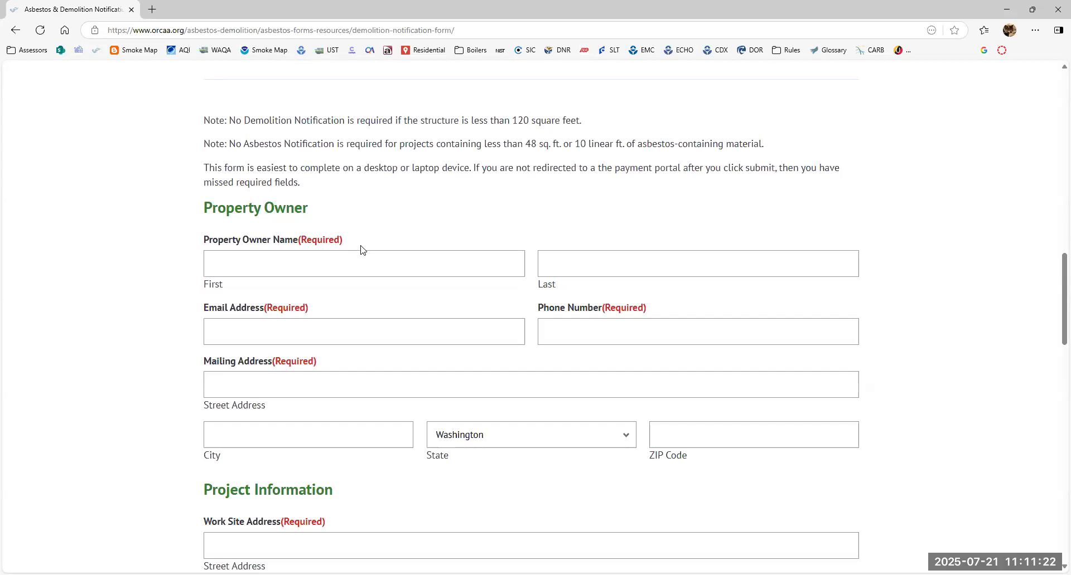
# Examine the Property Owner and Project Information fields, including the available county options
pyautogui.press('capslock')
pyautogui.scroll(-3, 157, 399)
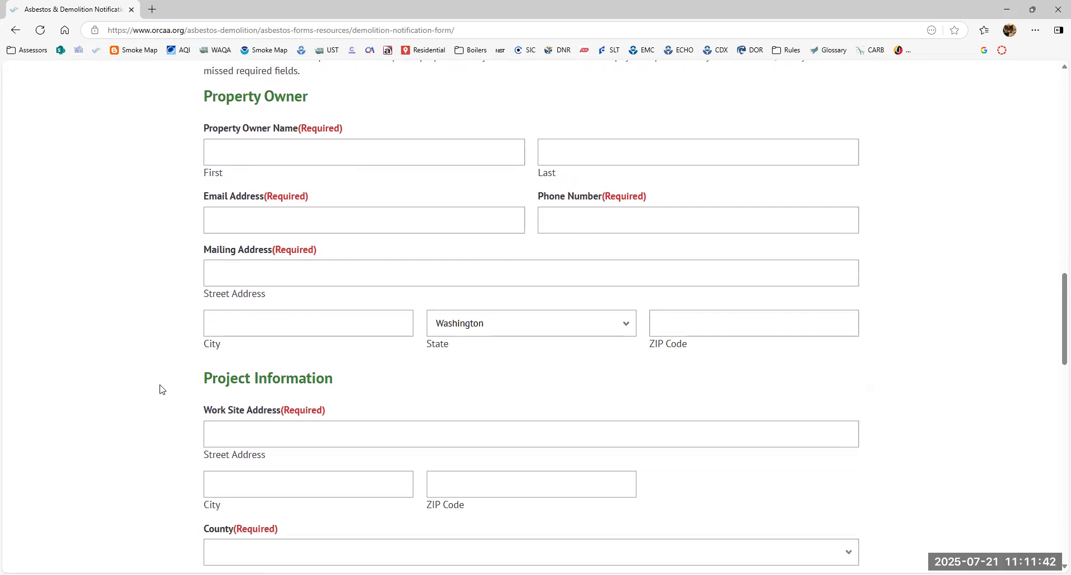
pyautogui.scroll(-1, 167, 349)
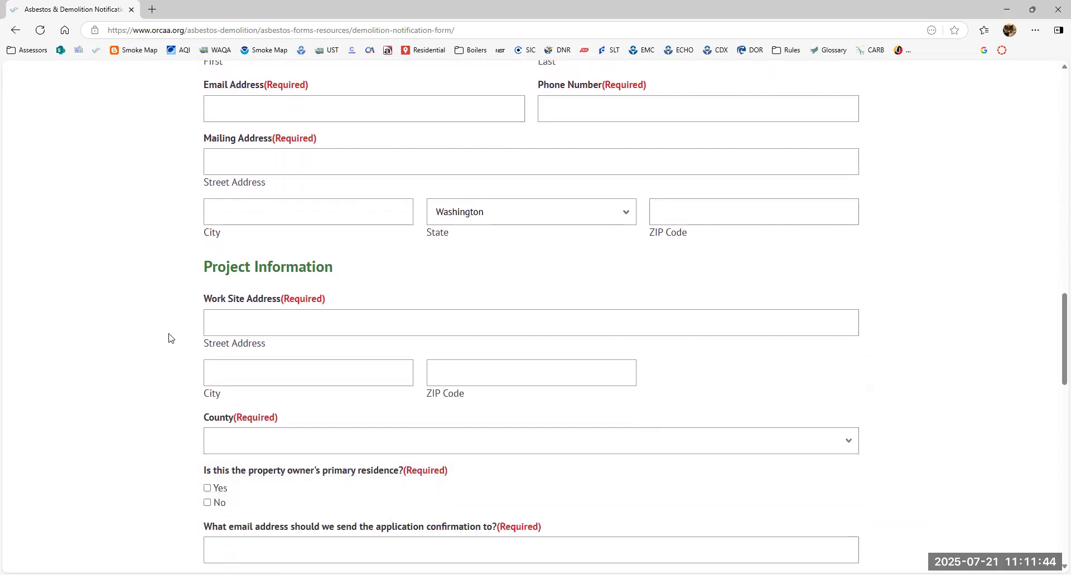
pyautogui.scroll(-1, 169, 337)
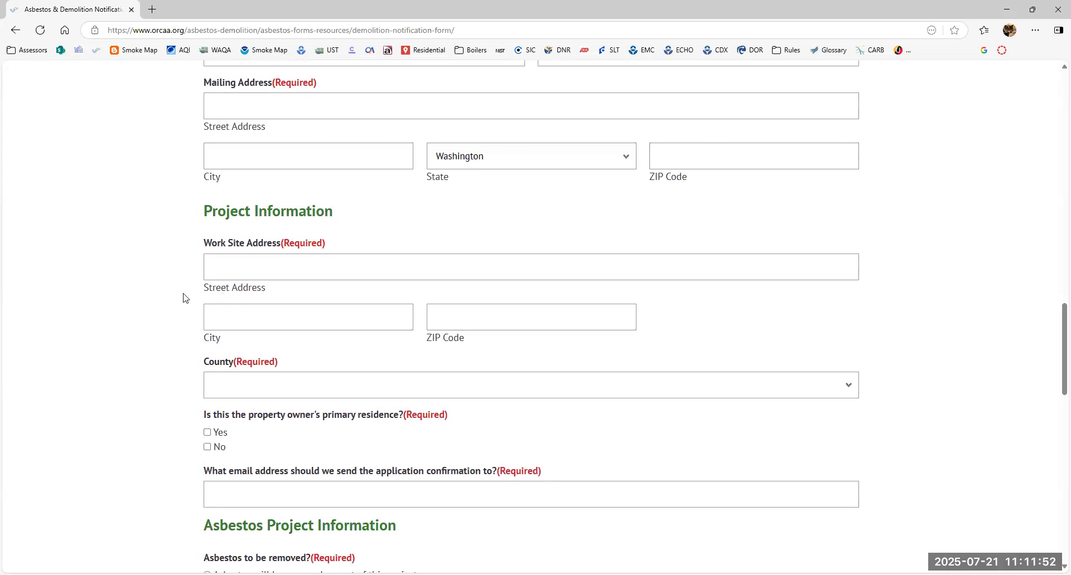
pyautogui.scroll(-2, 184, 296)
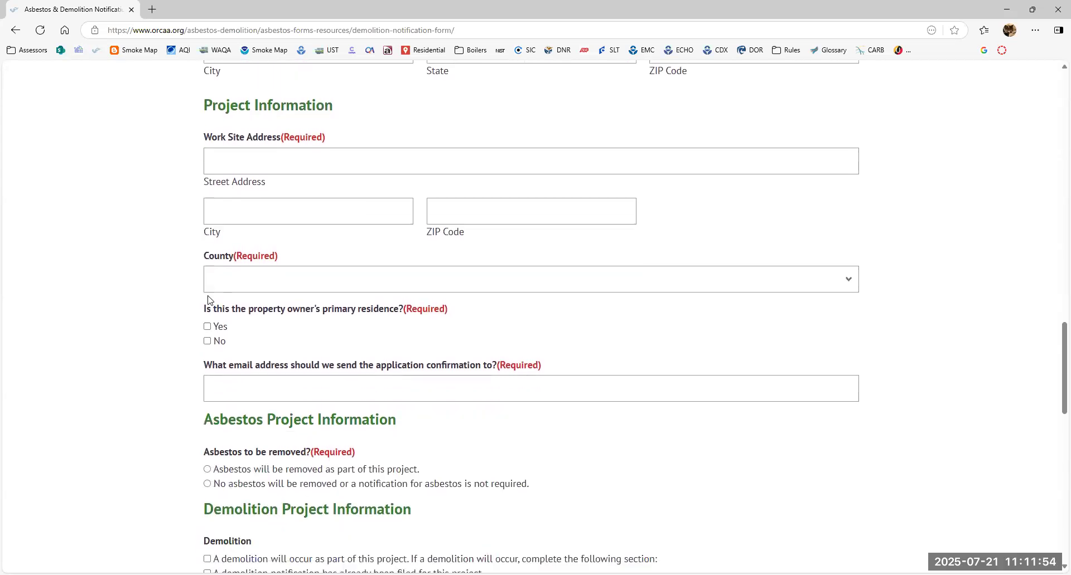
pyautogui.click(225, 277)
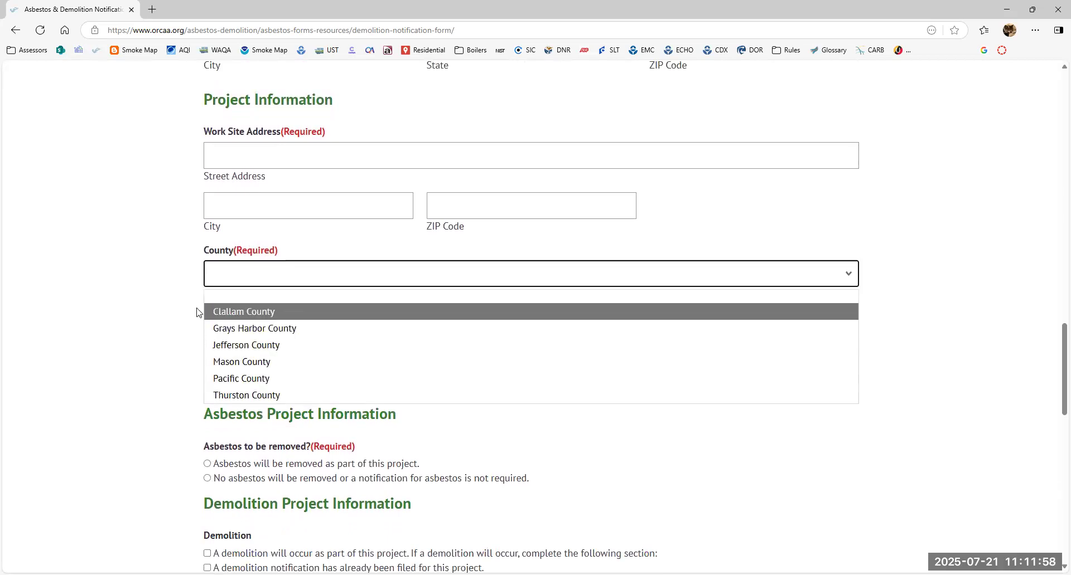
pyautogui.click(174, 300)
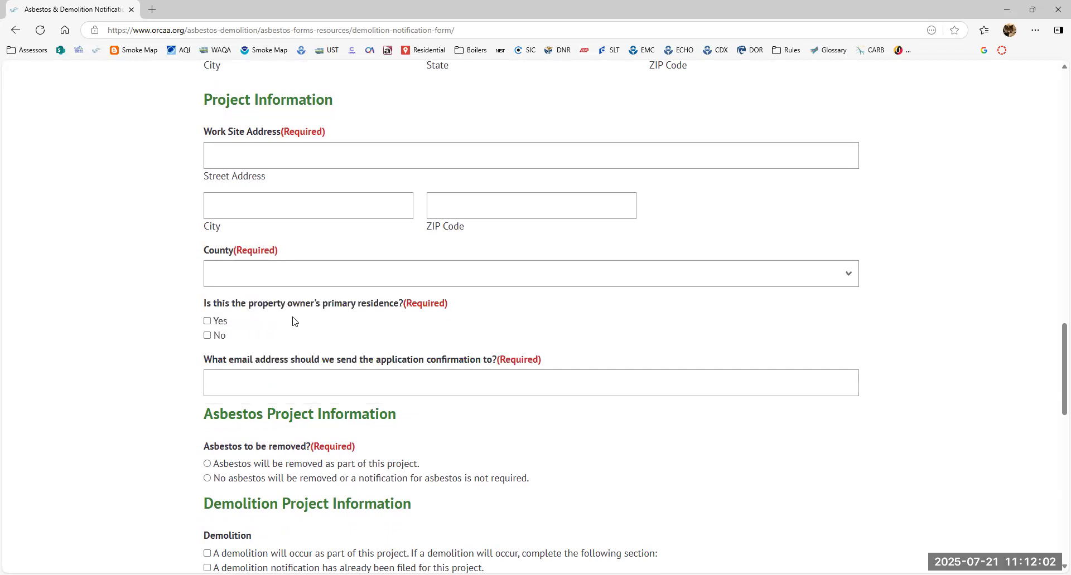
# Answer Yes to the property being the owner's primary residence and indicate that no asbestos will be removed or notification is not required
pyautogui.click(208, 322)
pyautogui.scroll(-2, 192, 406)
pyautogui.scroll(-1, 184, 348)
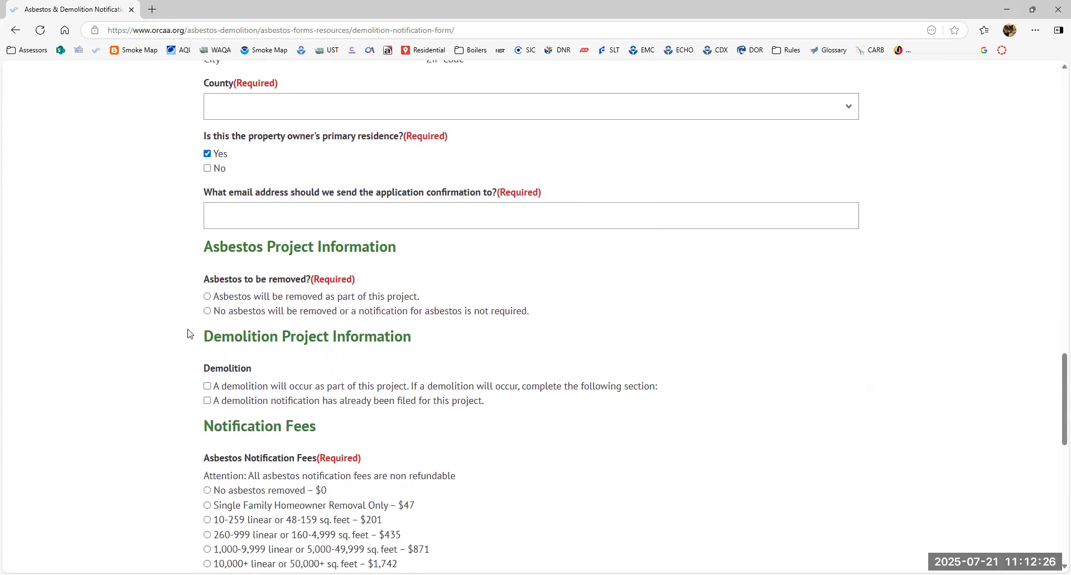
pyautogui.click(207, 312)
# Indicate under Demolition Project Information that a demolition will occur as part of this project
pyautogui.scroll(-1, 189, 335)
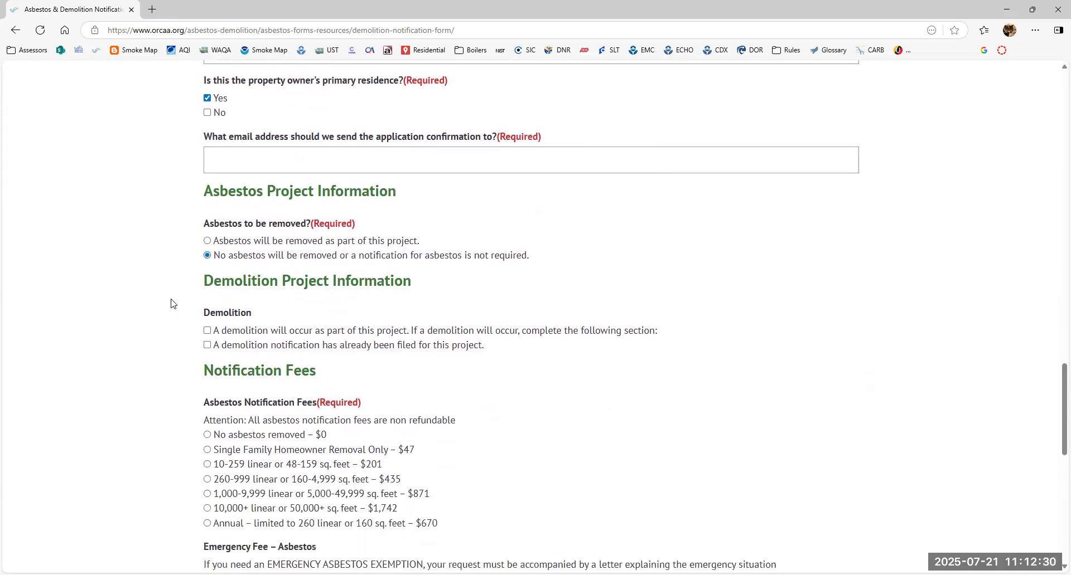
pyautogui.scroll(-1, 190, 311)
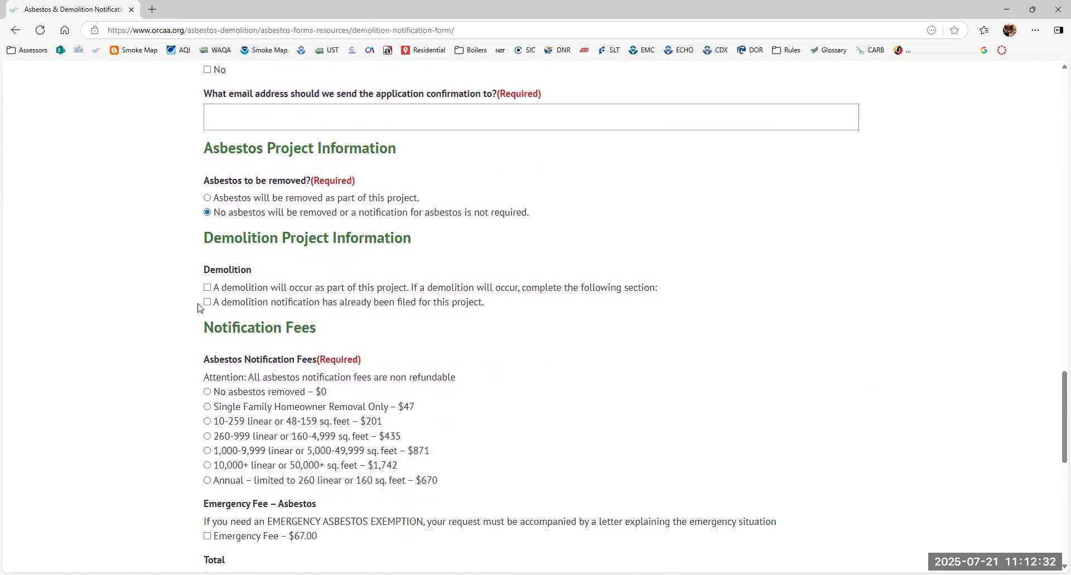
pyautogui.click(207, 276)
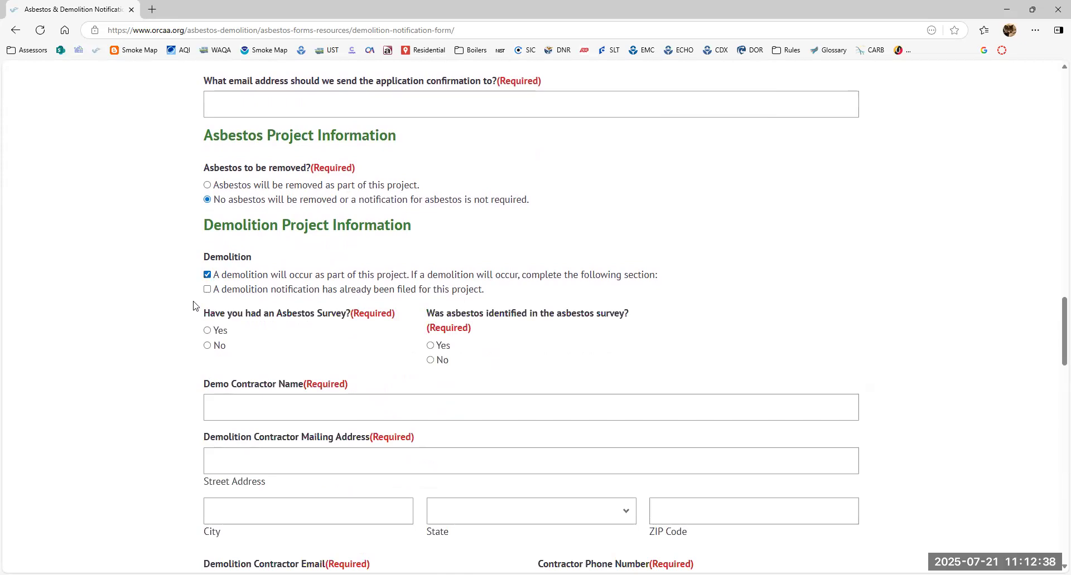
# Answer Yes to having had an asbestos survey and No to asbestos being identified in it
pyautogui.scroll(-1, 196, 303)
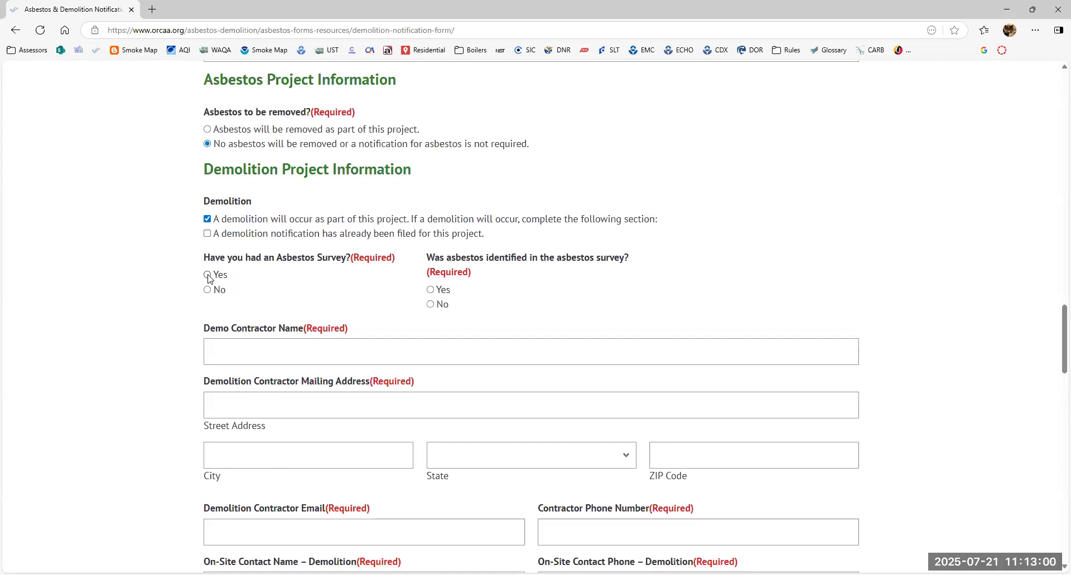
pyautogui.click(208, 275)
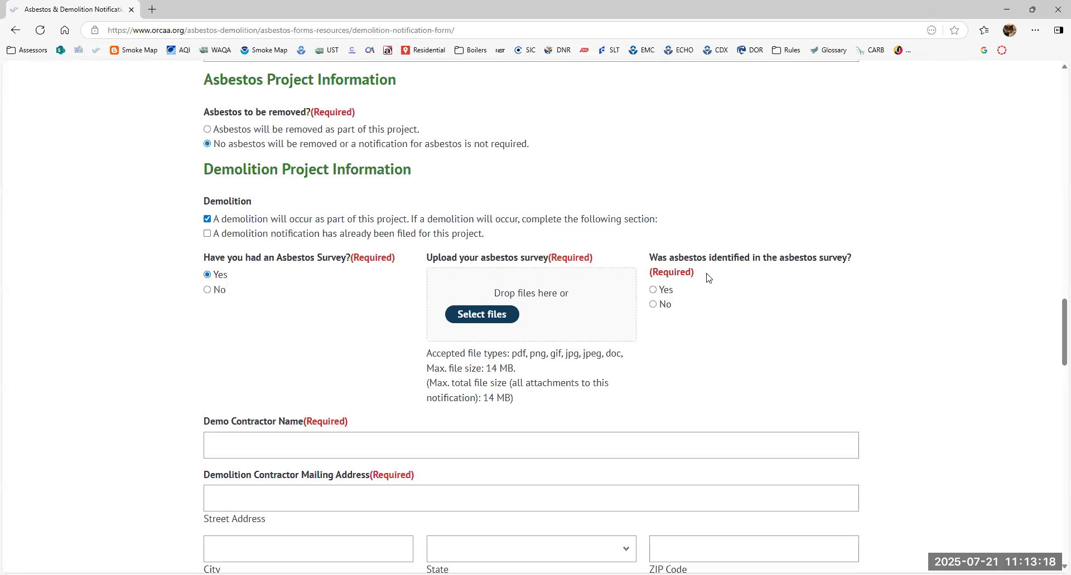
pyautogui.click(654, 306)
# Examine the demolition contractor and on-site contact fields and the choices for the number of structures being demolished
pyautogui.scroll(-2, 335, 337)
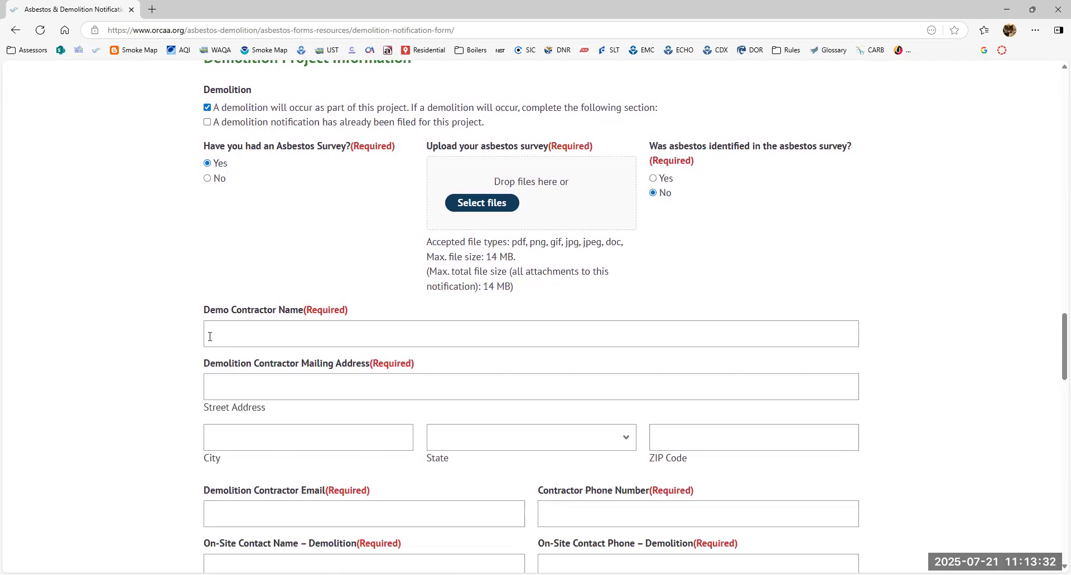
pyautogui.scroll(-1, 195, 354)
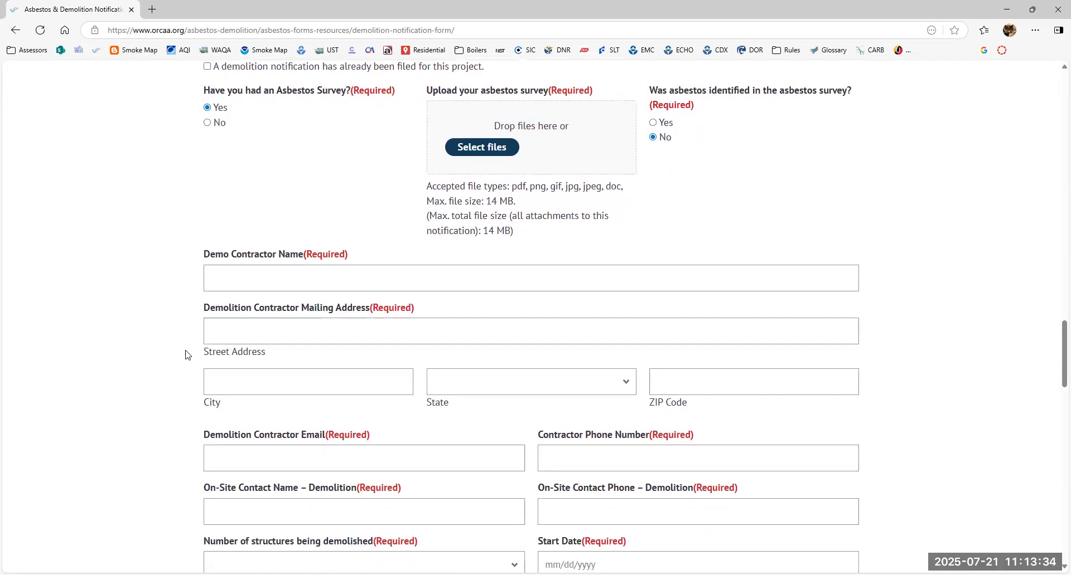
pyautogui.scroll(-1, 204, 343)
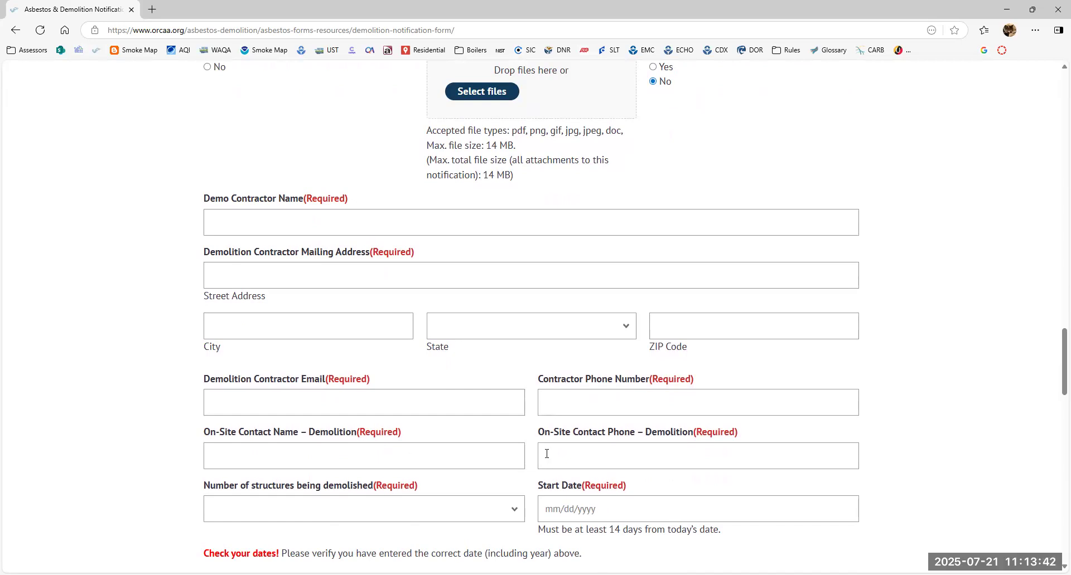
pyautogui.click(371, 512)
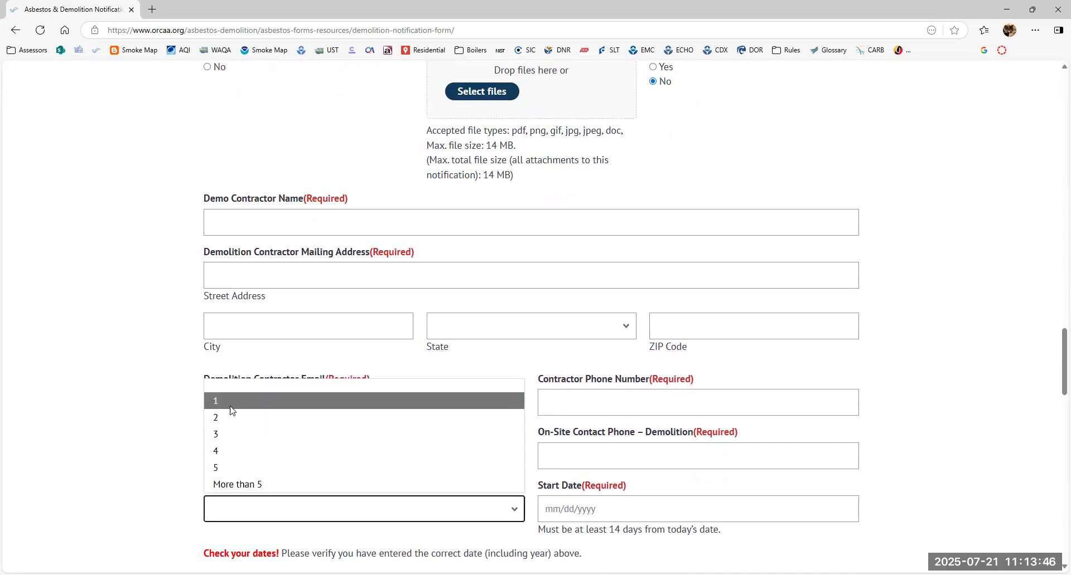
# Set the demolition start date to 08/12/2025
pyautogui.scroll(-2, 530, 444)
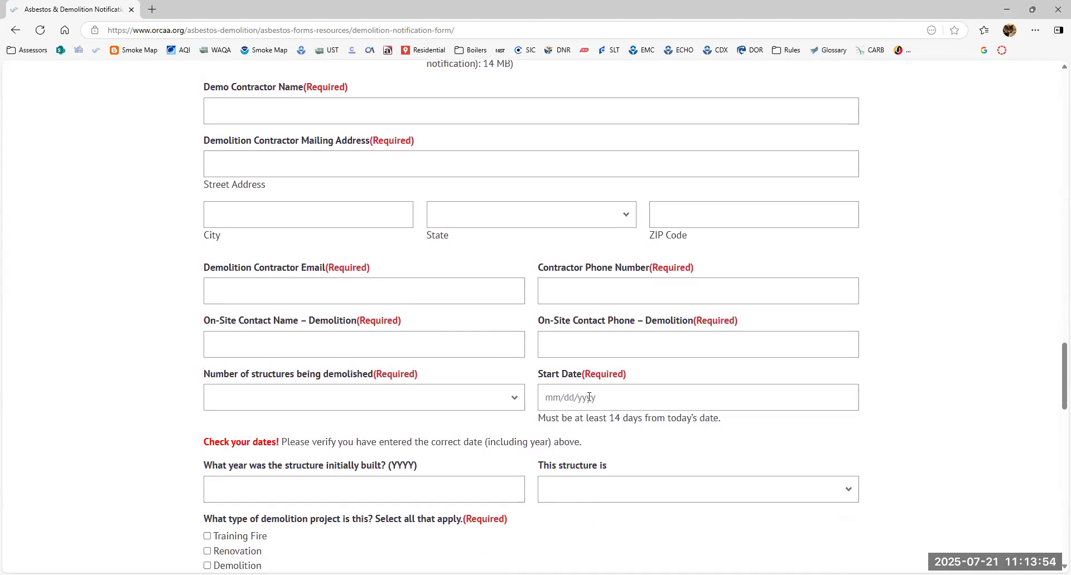
pyautogui.click(589, 397)
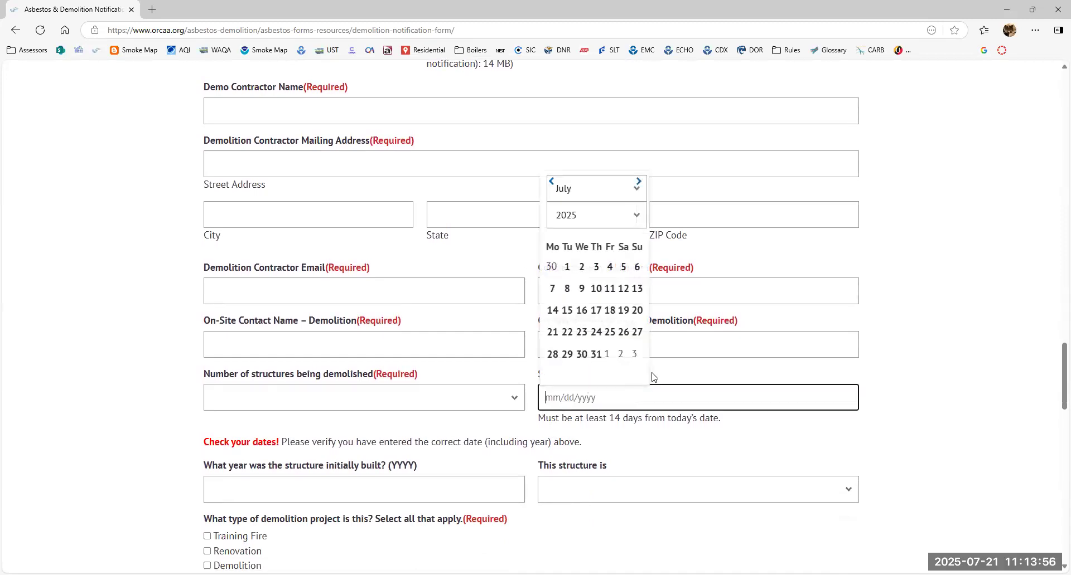
pyautogui.click(639, 183)
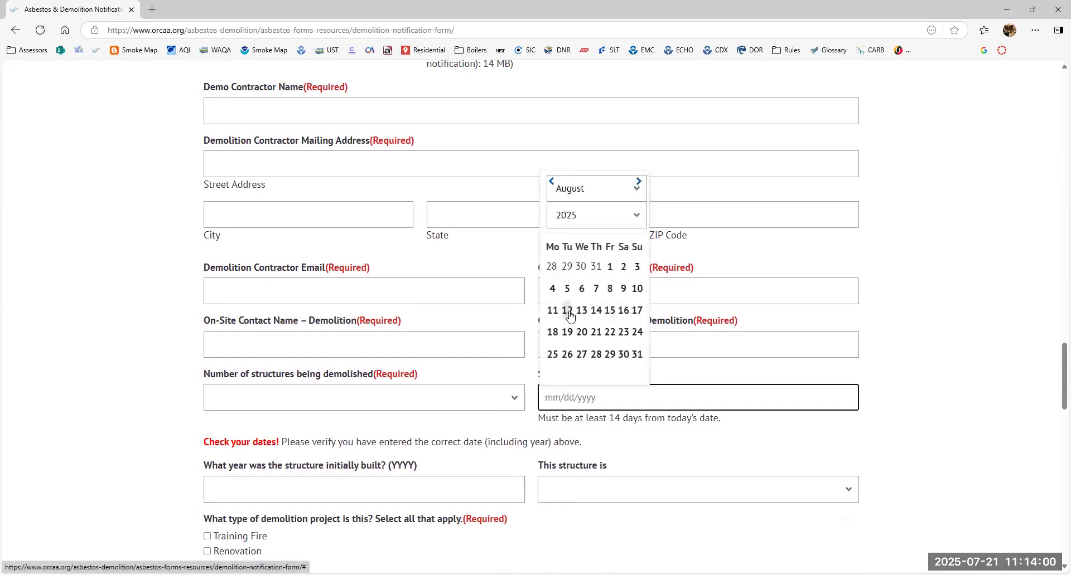
pyautogui.click(569, 313)
pyautogui.click(532, 400)
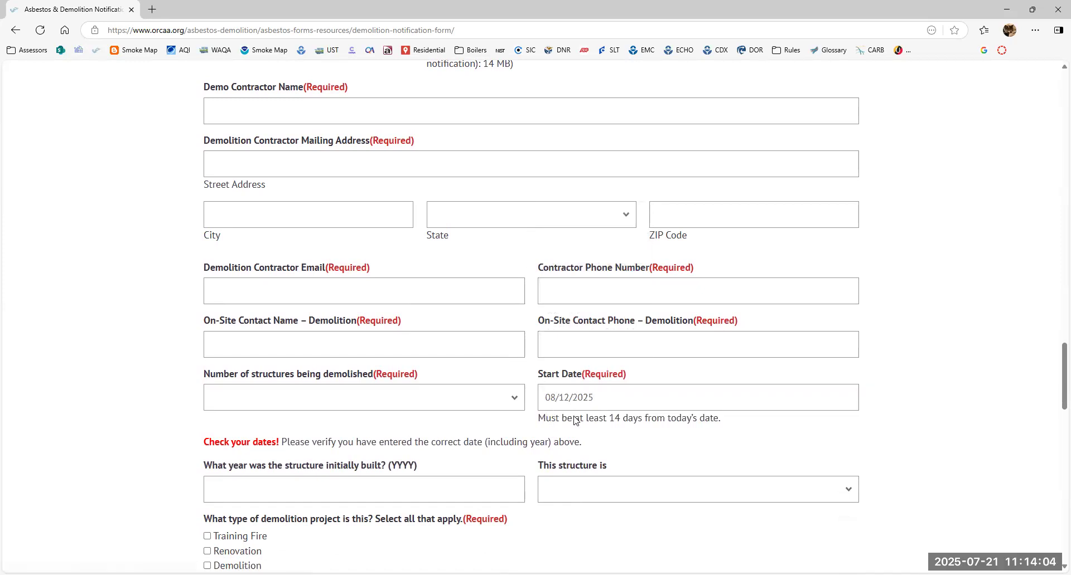
# Specify that the structure is Built on-site and choose Demolition as the type of demolition project
pyautogui.scroll(-2, 280, 432)
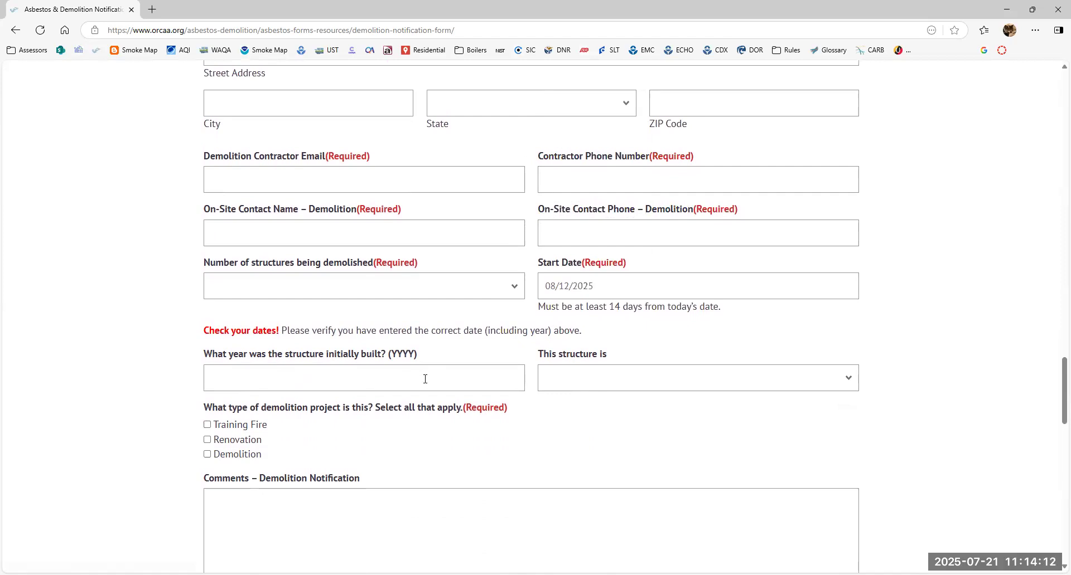
pyautogui.click(549, 382)
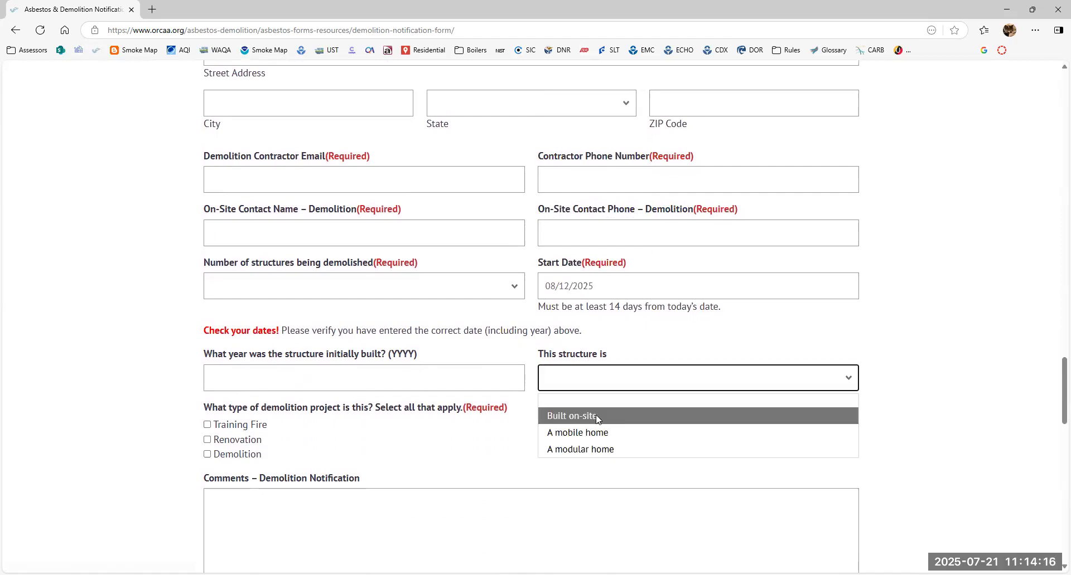
pyautogui.click(575, 415)
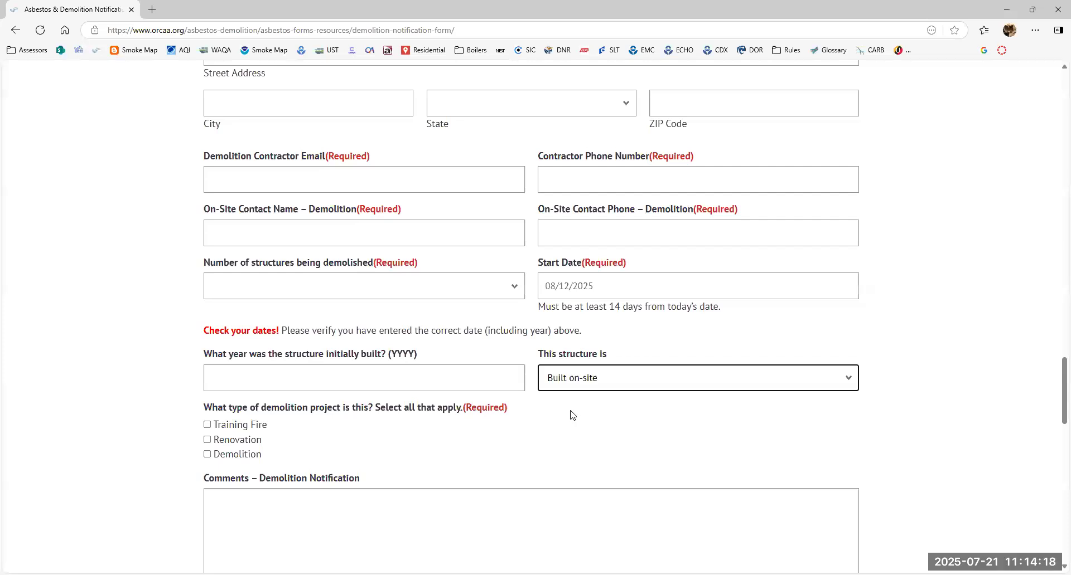
pyautogui.scroll(-2, 480, 410)
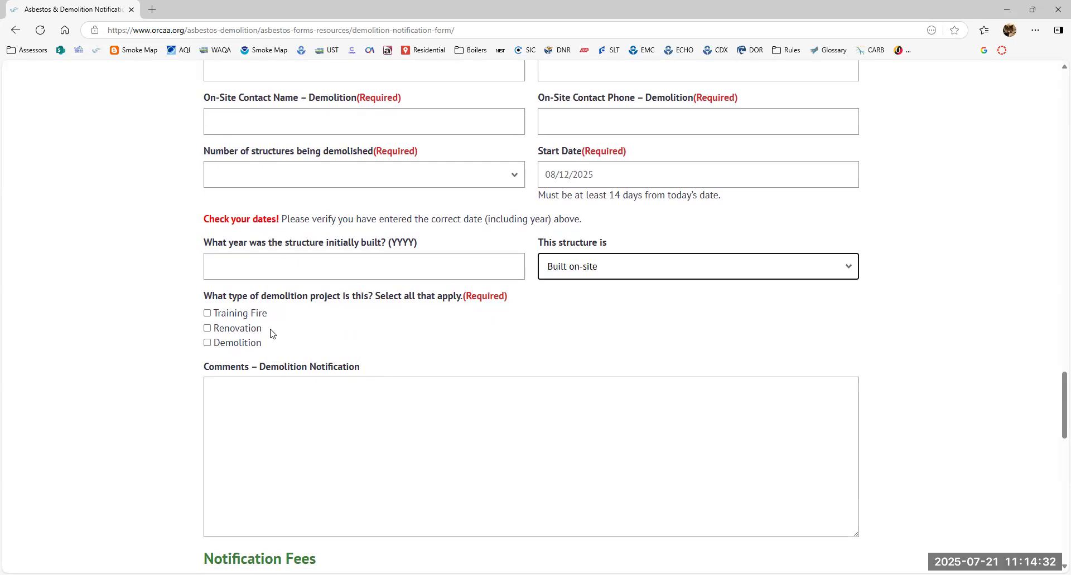
pyautogui.click(207, 344)
# Place the text cursor in the comments field of the demolition notification
pyautogui.scroll(-2, 187, 359)
pyautogui.click(249, 325)
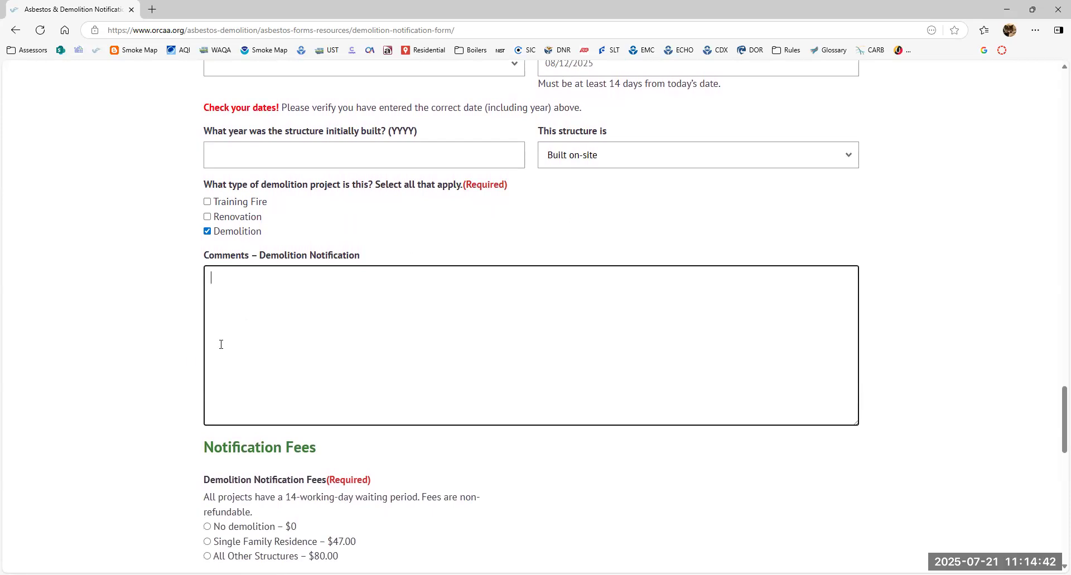
# Choose Single Family Residence – $47.00 as the demolition notification fee and No asbestos removed – $0 as the asbestos notification fee
pyautogui.scroll(-2, 184, 360)
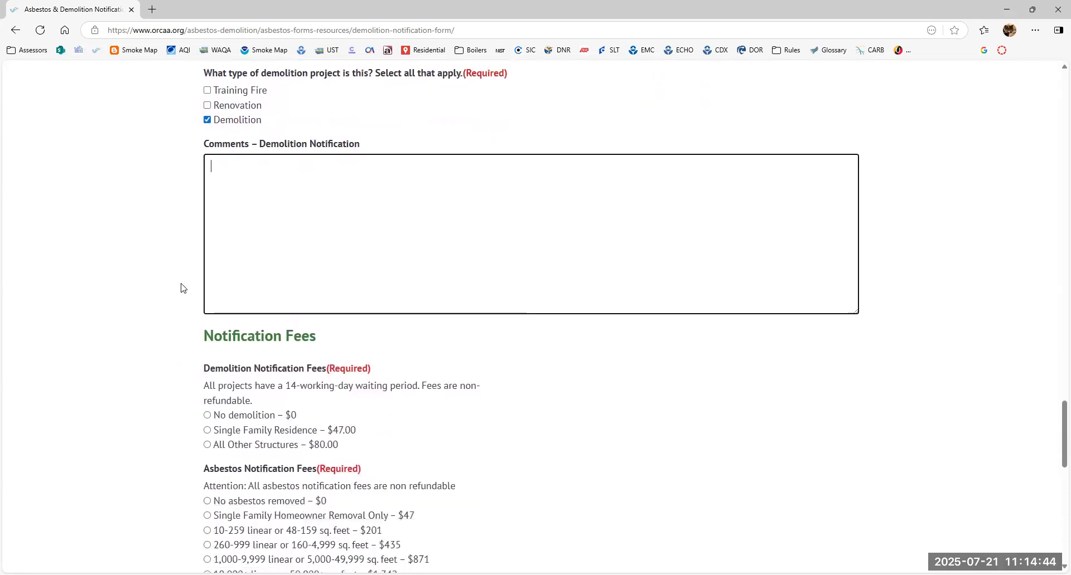
pyautogui.scroll(-1, 199, 282)
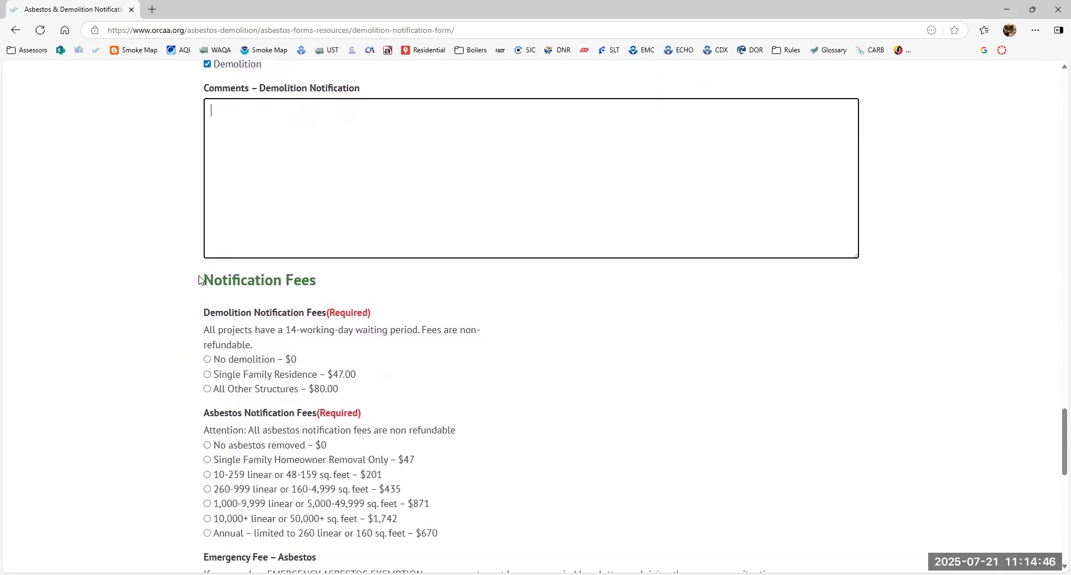
pyautogui.scroll(-1, 200, 280)
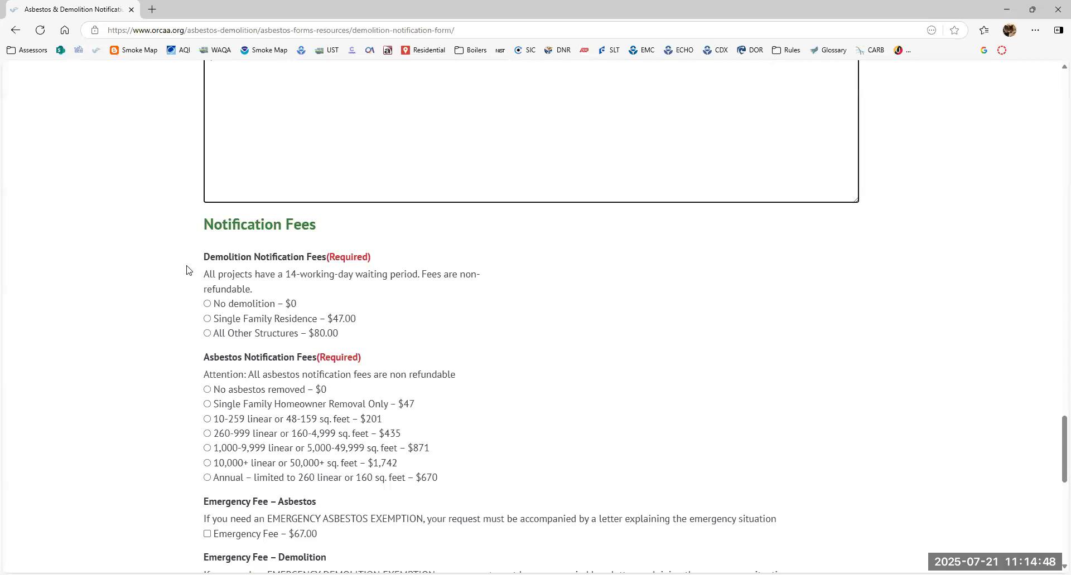
pyautogui.click(208, 320)
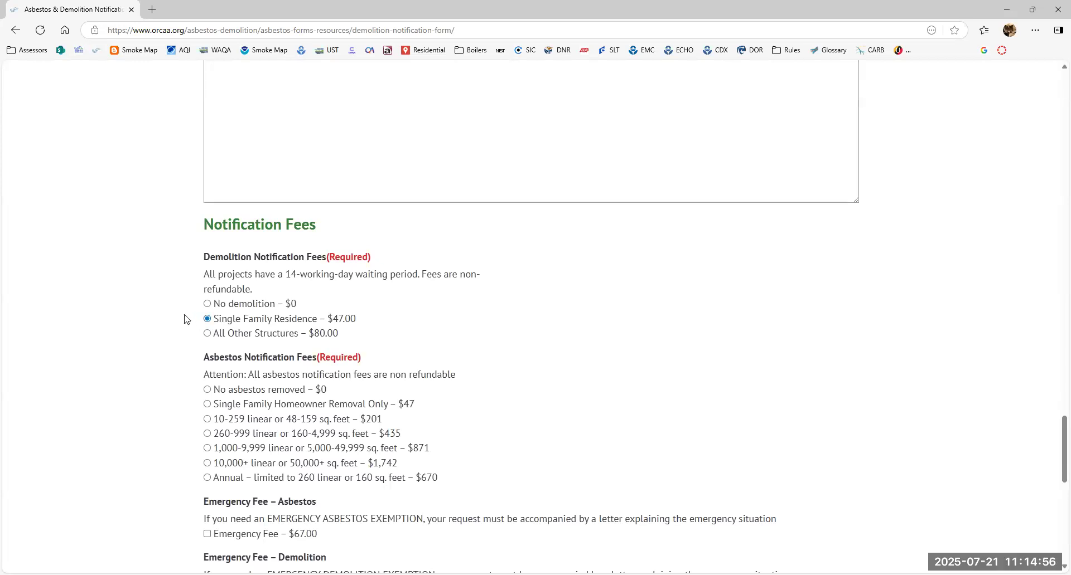
pyautogui.scroll(-2, 186, 320)
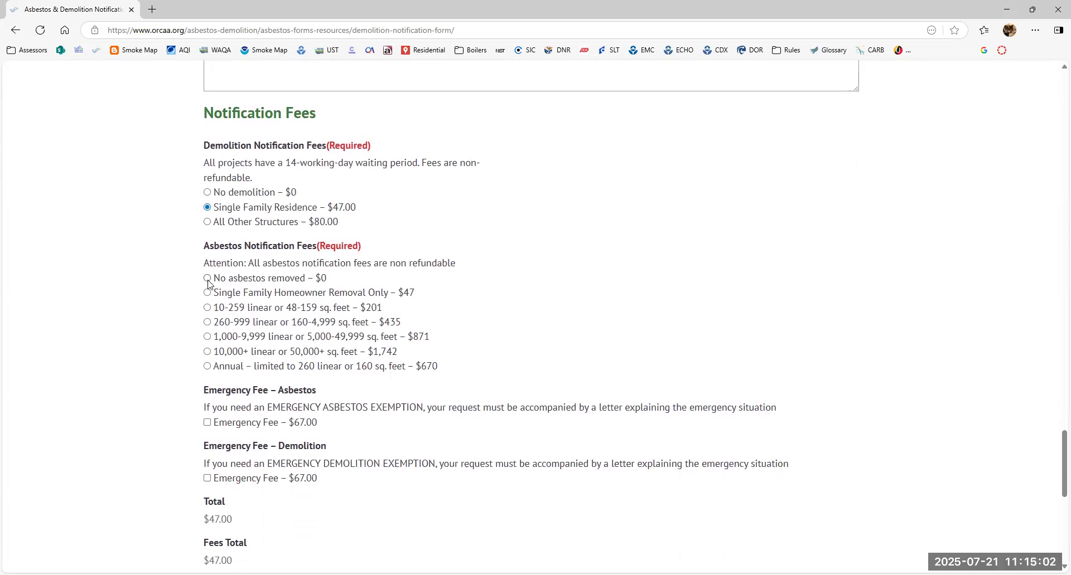
pyautogui.click(208, 282)
# Examine the fee totals, the certification statement and the Submit option at the end of the notification form
pyautogui.scroll(-3, 175, 281)
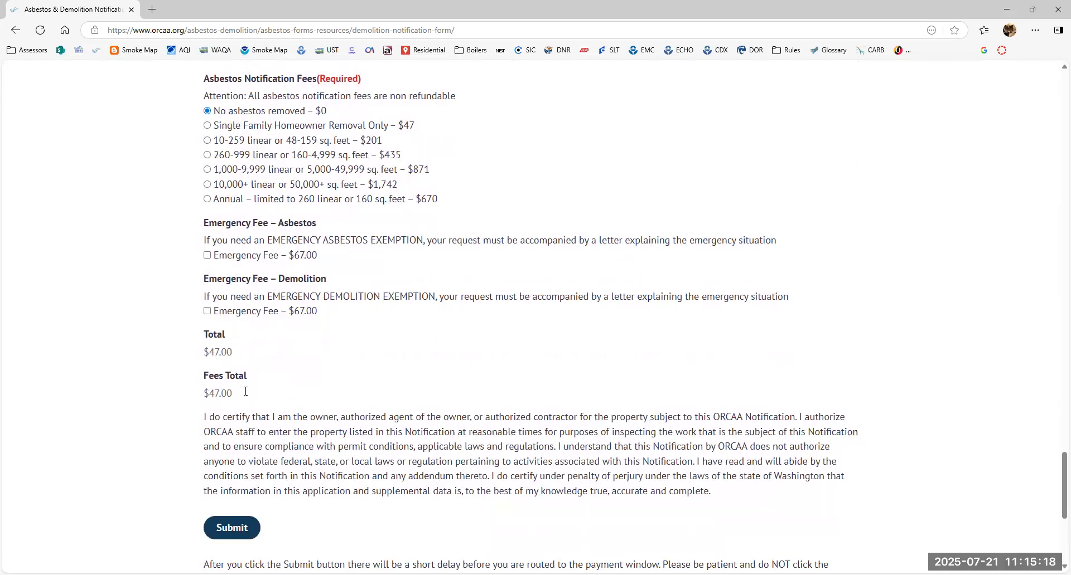
pyautogui.scroll(-1, 242, 337)
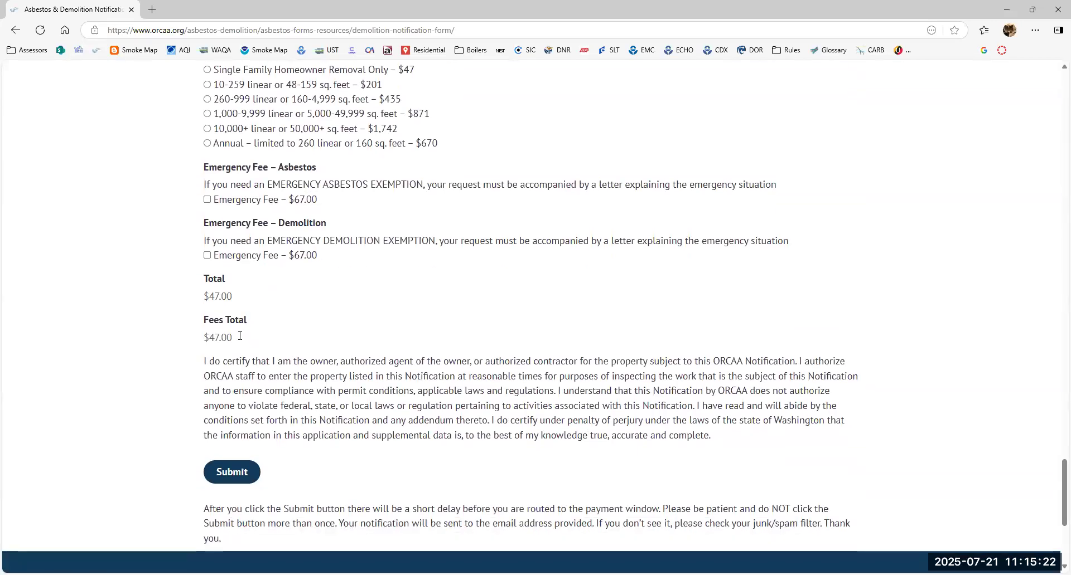
pyautogui.click(260, 470)
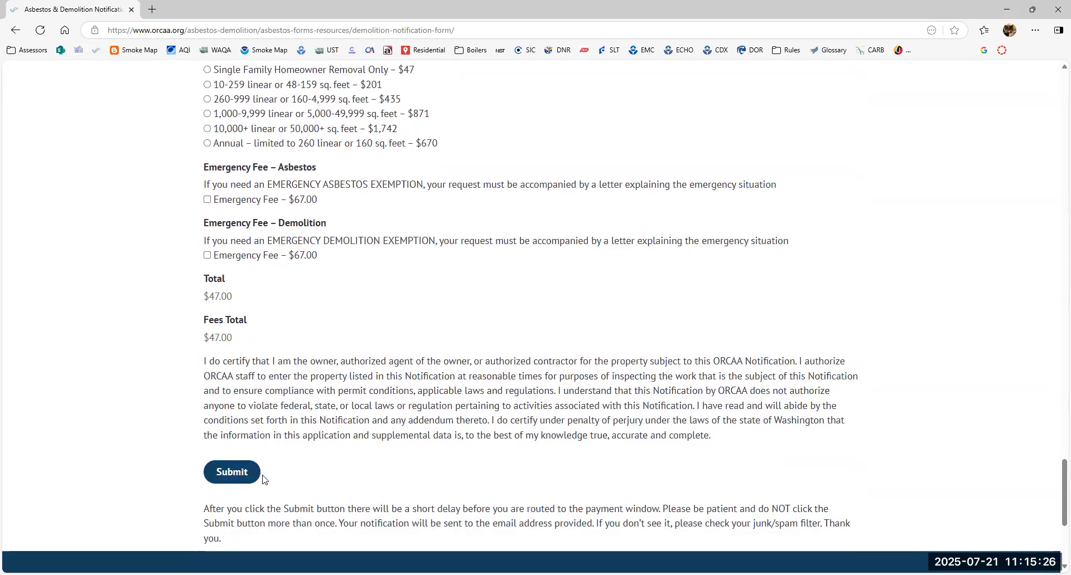